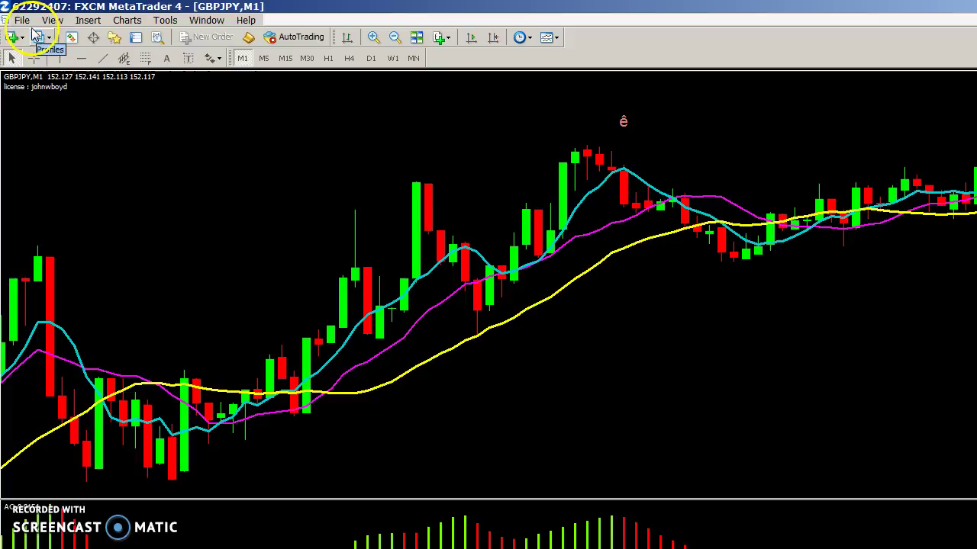
Open the terminal's data folder from the File menu and browse into MQL4 > Indicators.
{"action": "left_click", "coordinate": [22, 20]}
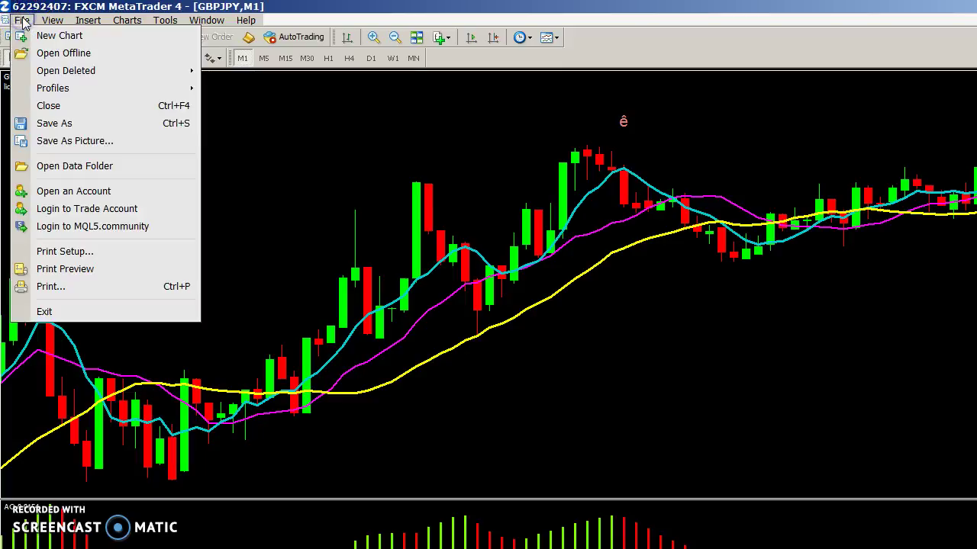
{"action": "left_click", "coordinate": [83, 168]}
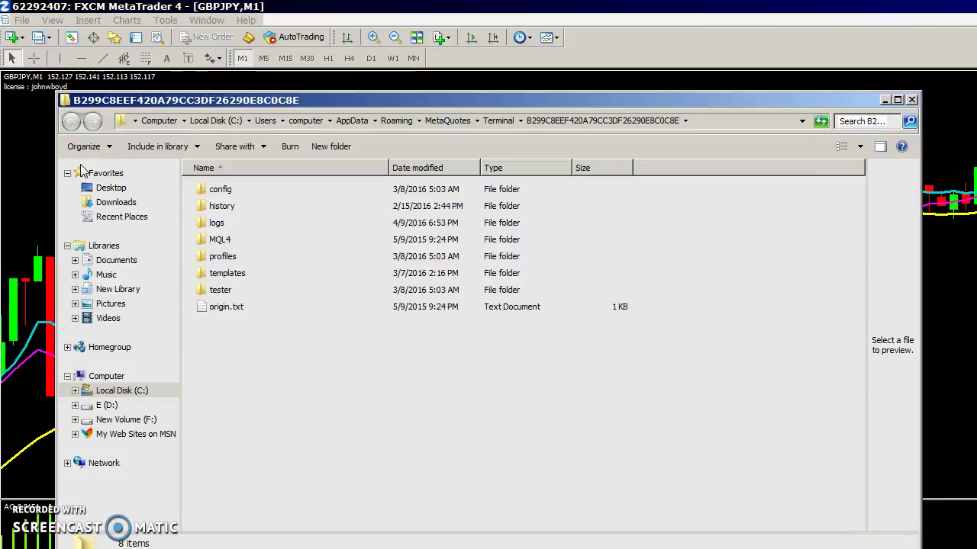
{"action": "left_click", "coordinate": [216, 241]}
{"action": "double_click", "coordinate": [213, 241]}
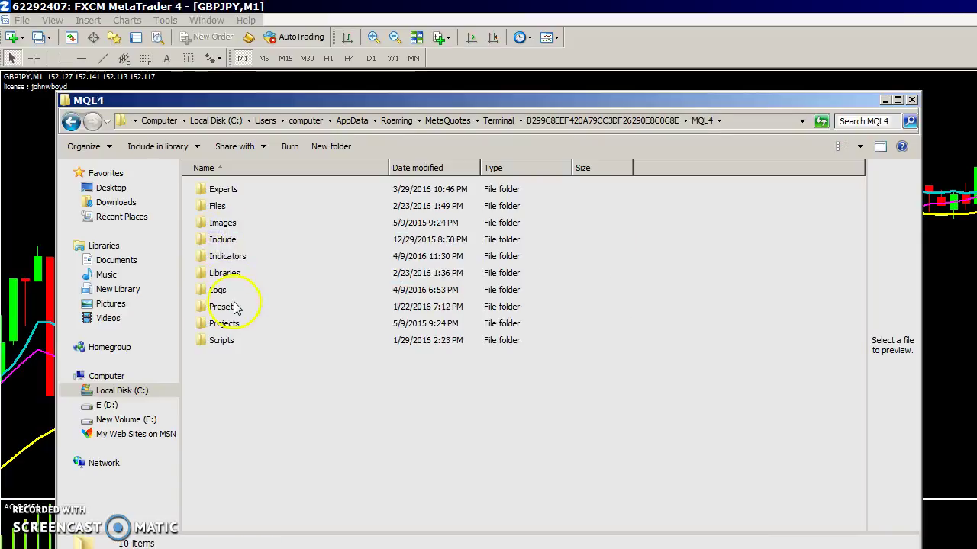
{"action": "double_click", "coordinate": [228, 258]}
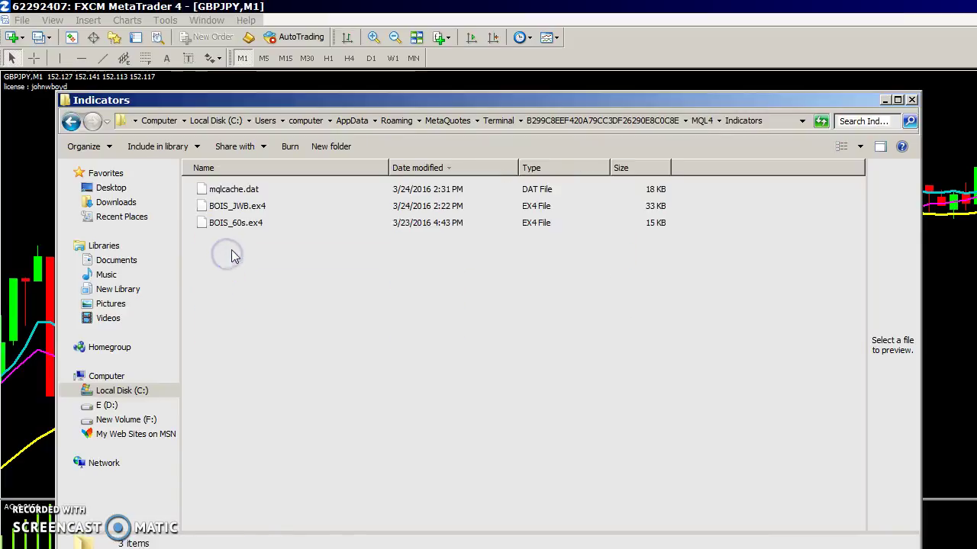
Inspect the BOIS_60s.ex4 and BOIS_JWB.ex4 indicator files, then go back to the data folder.
{"action": "right_click", "coordinate": [245, 241]}
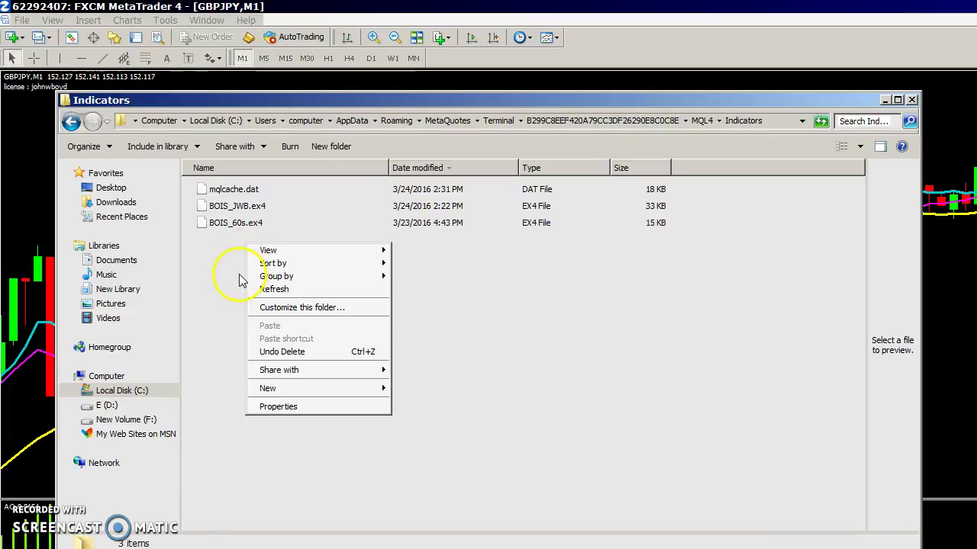
{"action": "left_click", "coordinate": [234, 224]}
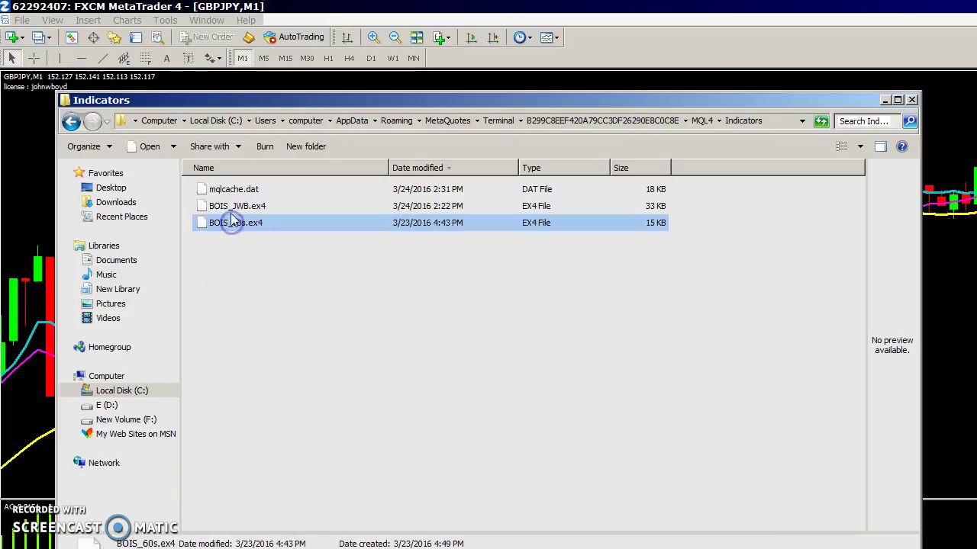
{"action": "left_click", "coordinate": [232, 207]}
{"action": "left_click", "coordinate": [235, 259]}
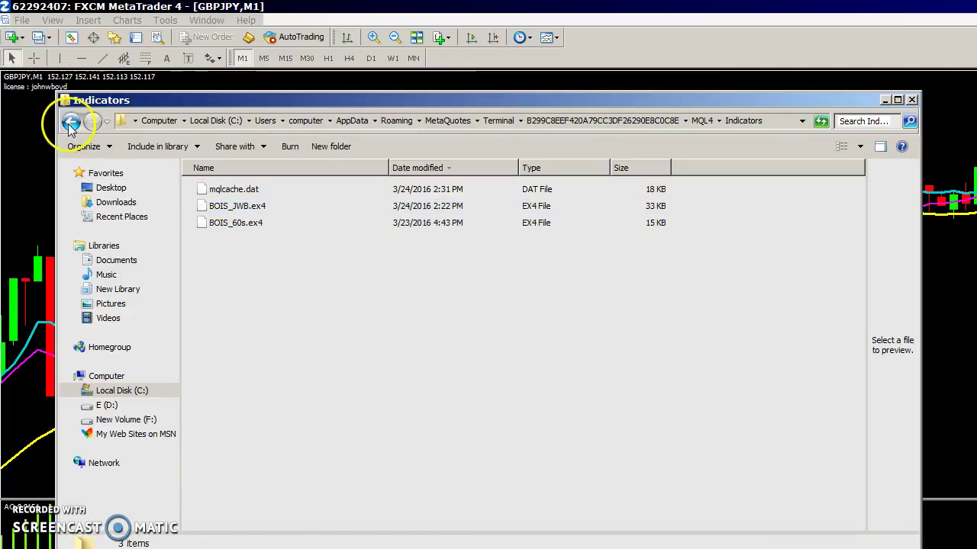
{"action": "left_click", "coordinate": [70, 122]}
{"action": "left_click", "coordinate": [70, 122]}
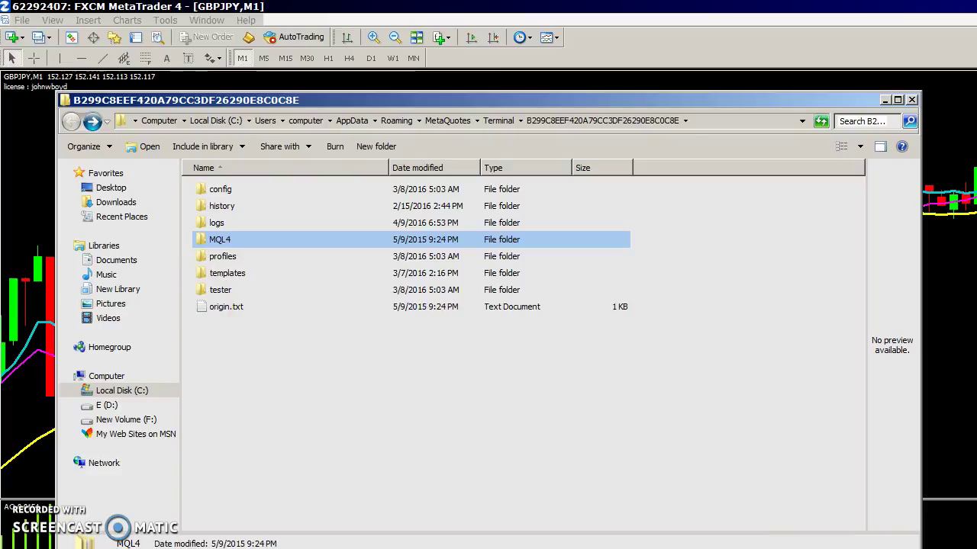
Check the templates folder for BinaryOptionsIndicatorSignals_com.tpl, then close Explorer.
{"action": "double_click", "coordinate": [233, 276]}
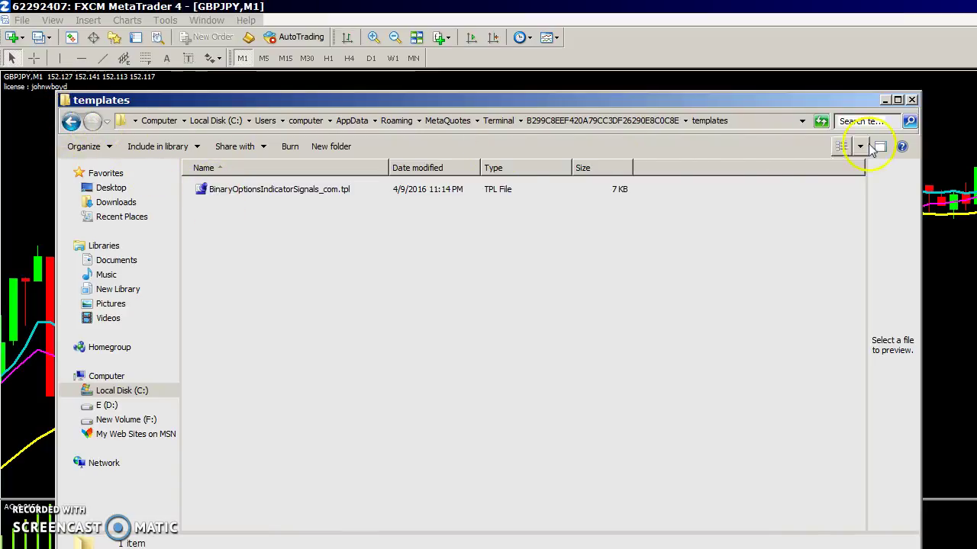
{"action": "left_click", "coordinate": [912, 101]}
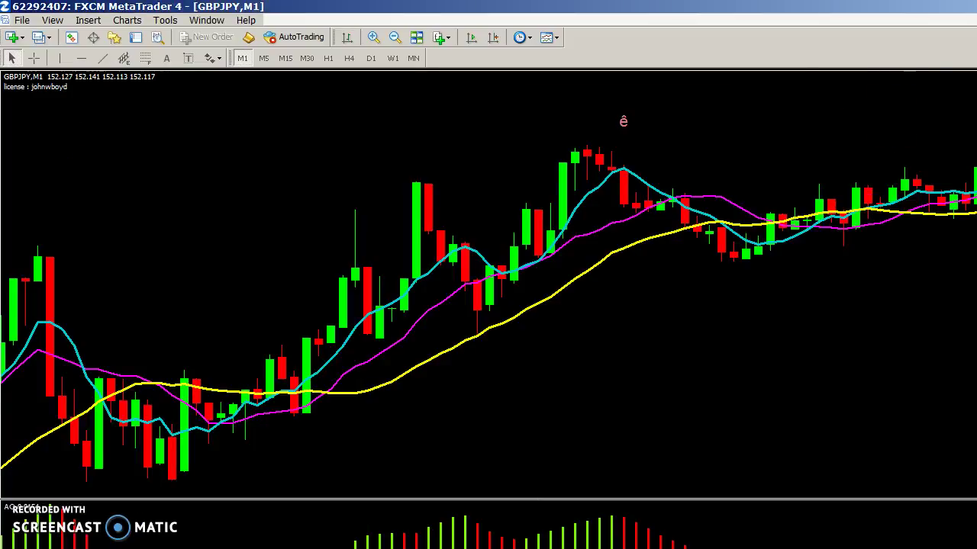
Open a new GBPCAD H1 chart from the Forex5 symbol group.
{"action": "left_click", "coordinate": [392, 529]}
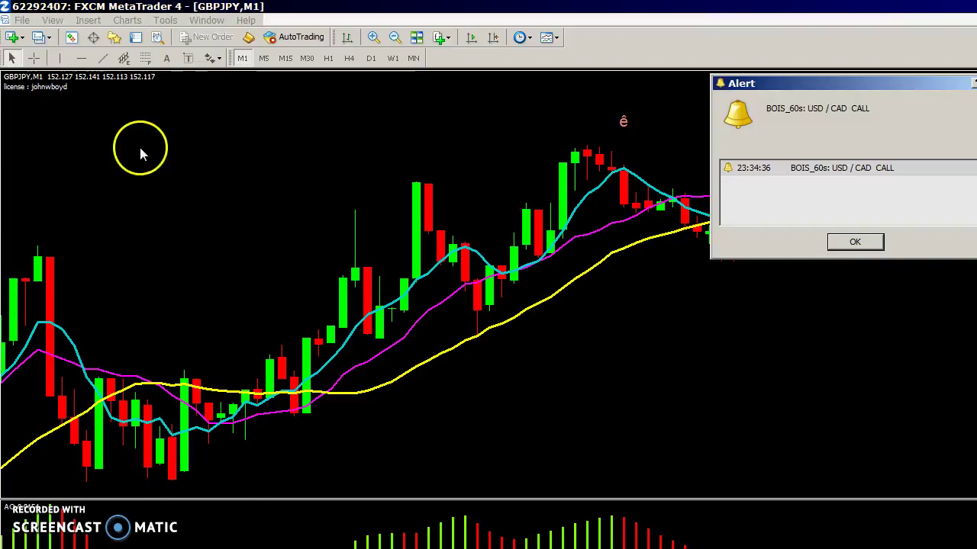
{"action": "left_click", "coordinate": [21, 20]}
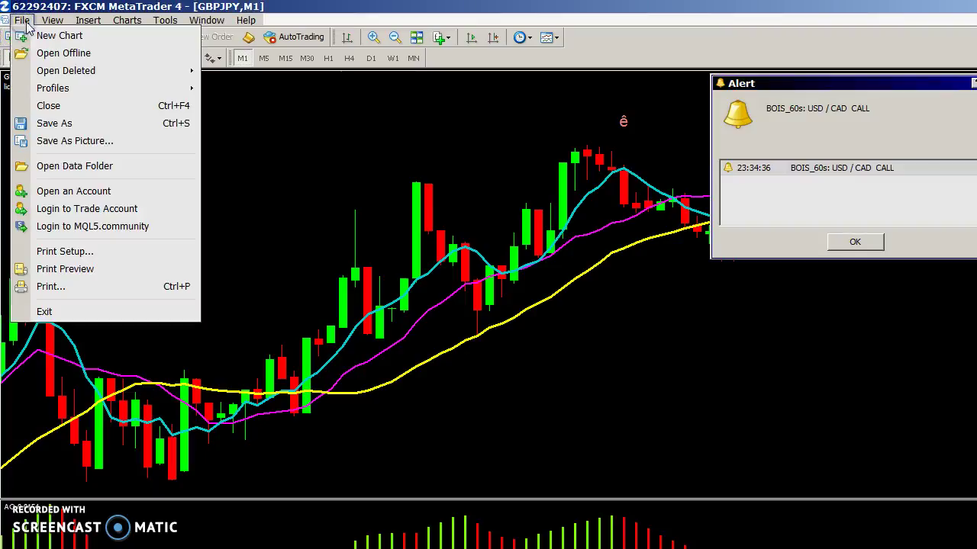
{"action": "left_click", "coordinate": [38, 37]}
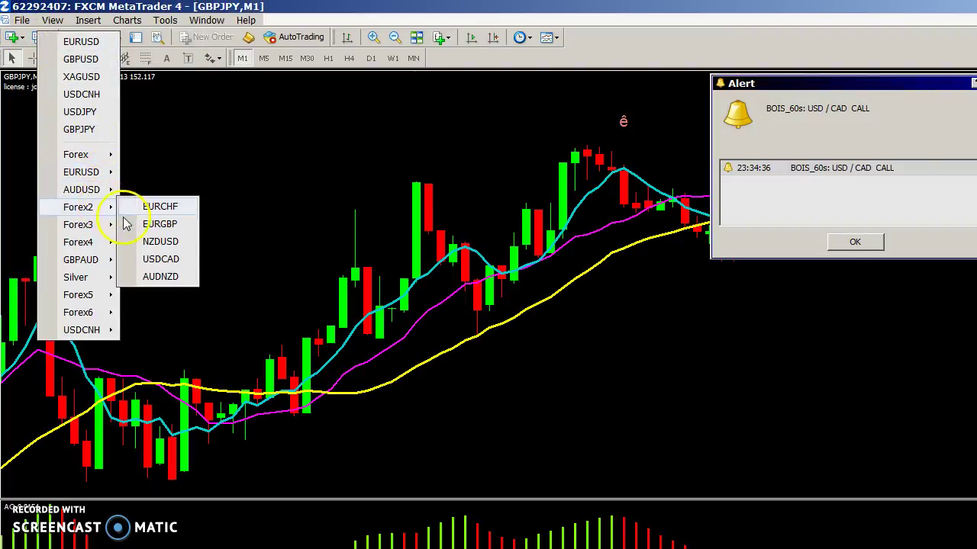
{"action": "mouse_move", "coordinate": [109, 261]}
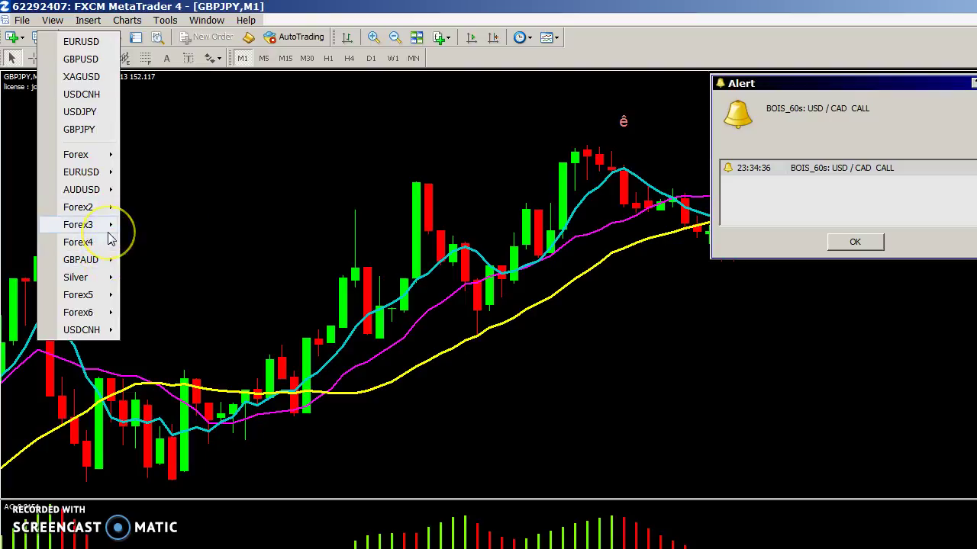
{"action": "mouse_move", "coordinate": [109, 234]}
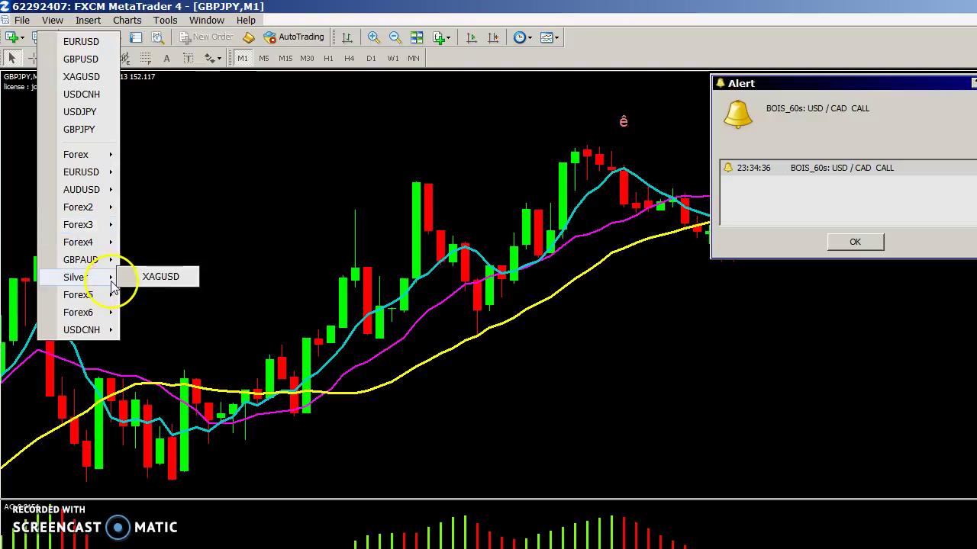
{"action": "mouse_move", "coordinate": [108, 297]}
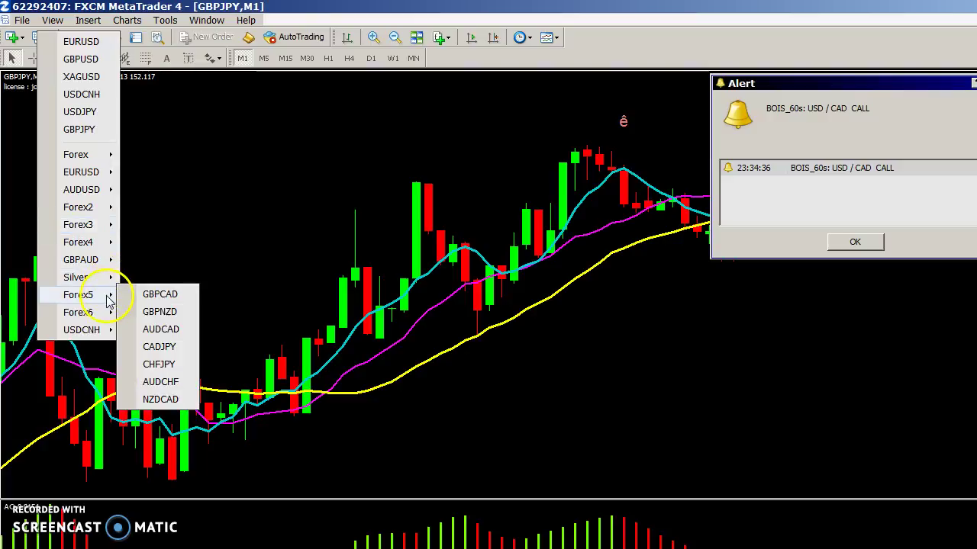
{"action": "left_click", "coordinate": [174, 300]}
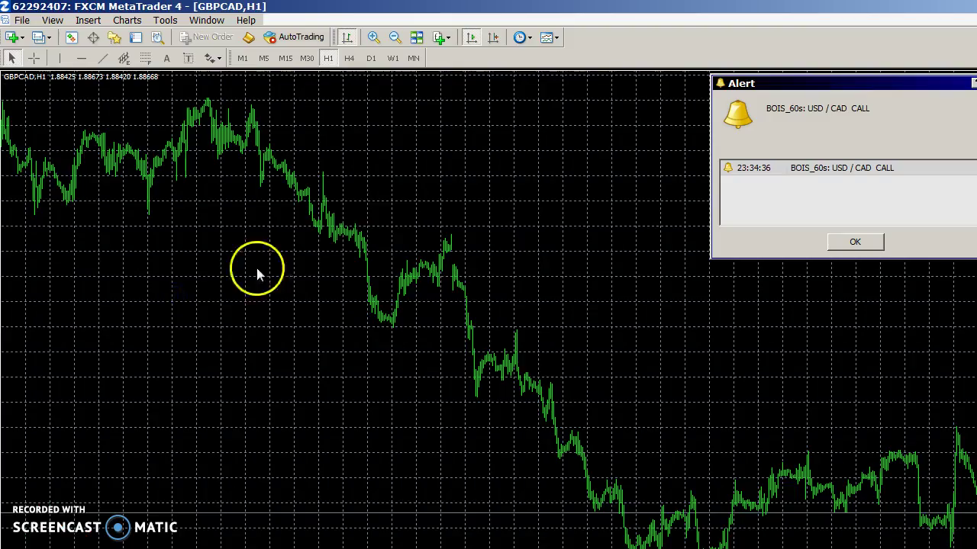
Apply the BinaryOptionsIndicatorSignals_com template to the GBPCAD H1 chart from its context menu.
{"action": "right_click", "coordinate": [386, 187]}
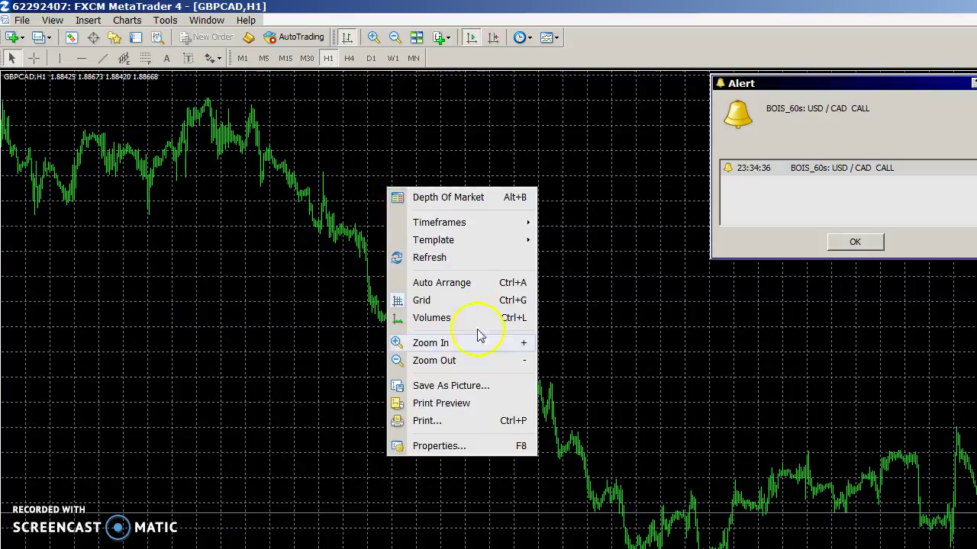
{"action": "mouse_move", "coordinate": [493, 242]}
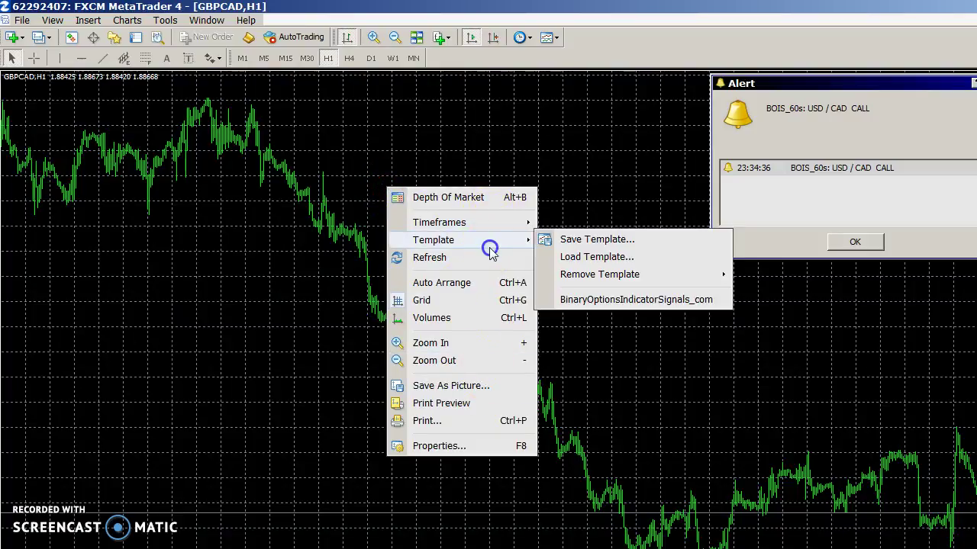
{"action": "left_click", "coordinate": [638, 301]}
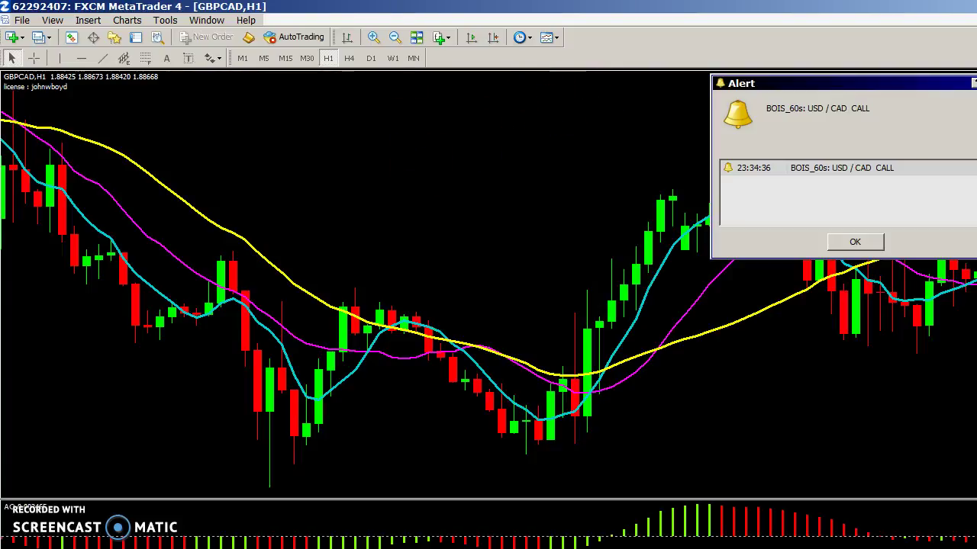
Switch GBPCAD to M1 and draw a horizontal line at the mid-chart dip.
{"action": "left_click", "coordinate": [239, 59]}
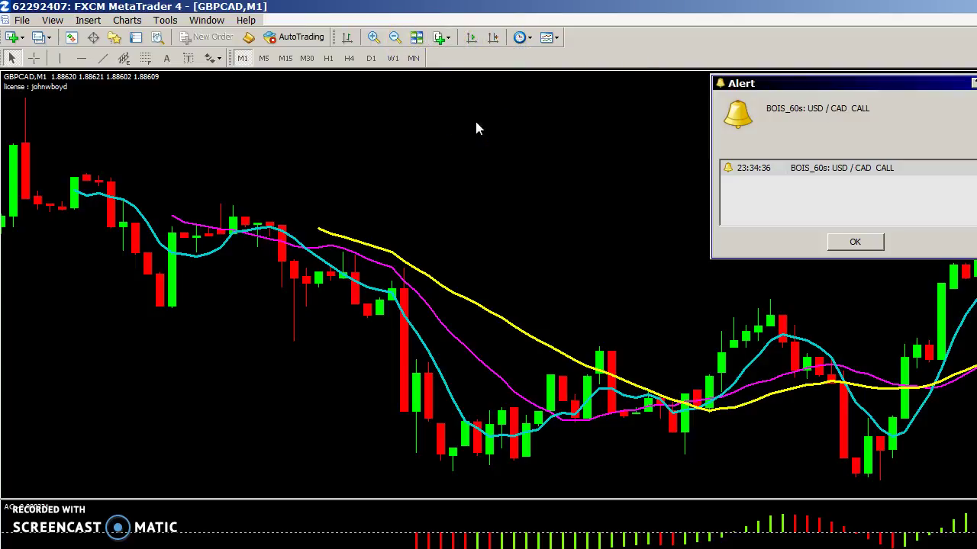
{"action": "key", "text": "minus"}
{"action": "key", "text": "minus"}
{"action": "key", "text": "minus"}
{"action": "key", "text": "minus"}
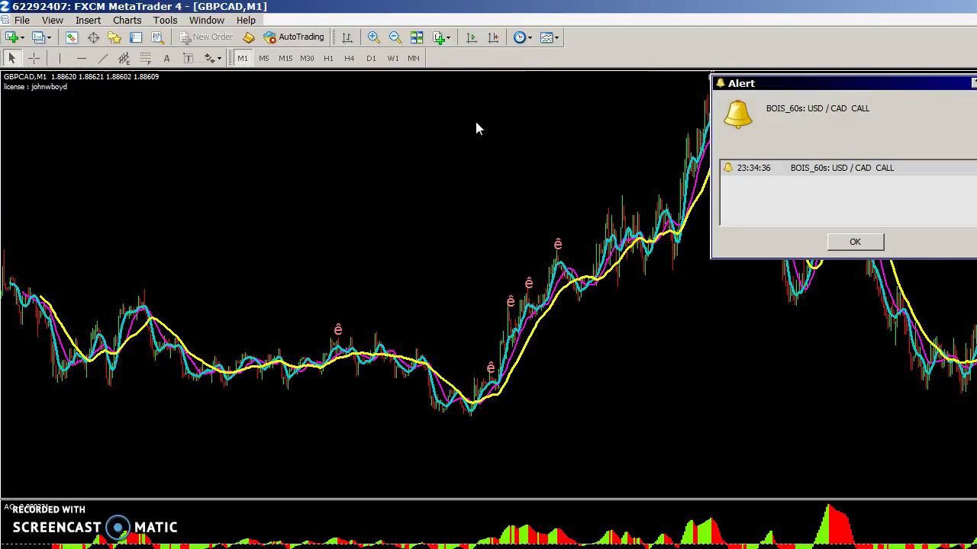
{"action": "left_click", "coordinate": [78, 60]}
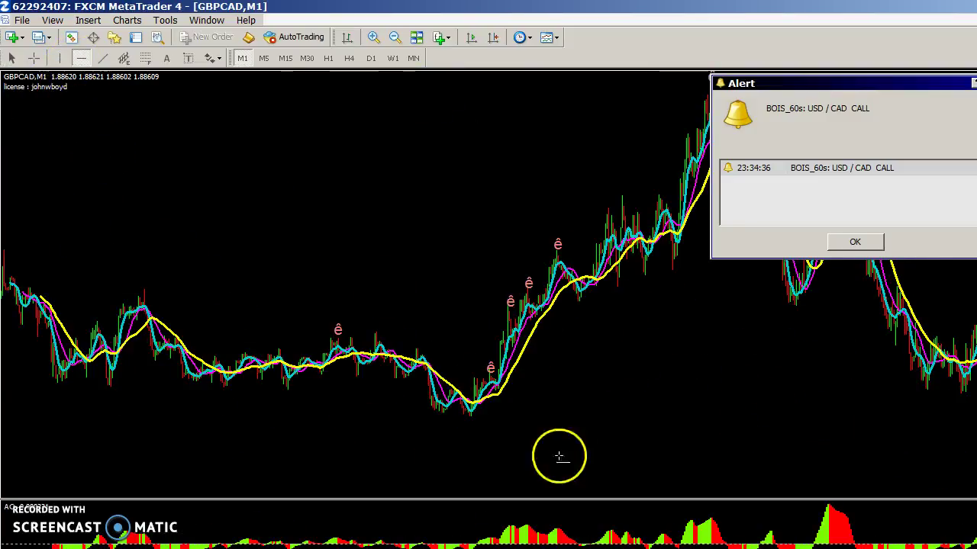
{"action": "left_click", "coordinate": [474, 419]}
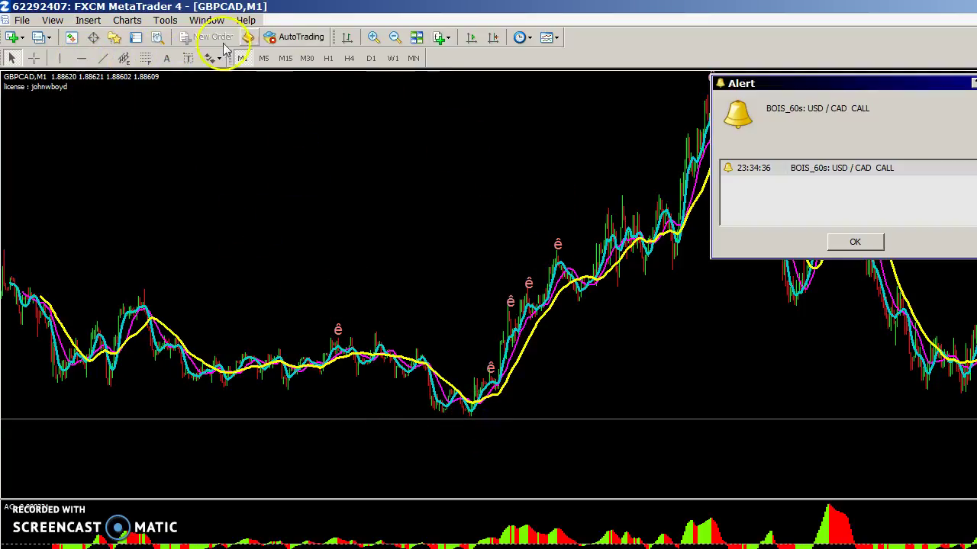
{"action": "left_click", "coordinate": [372, 40]}
{"action": "left_click", "coordinate": [372, 40]}
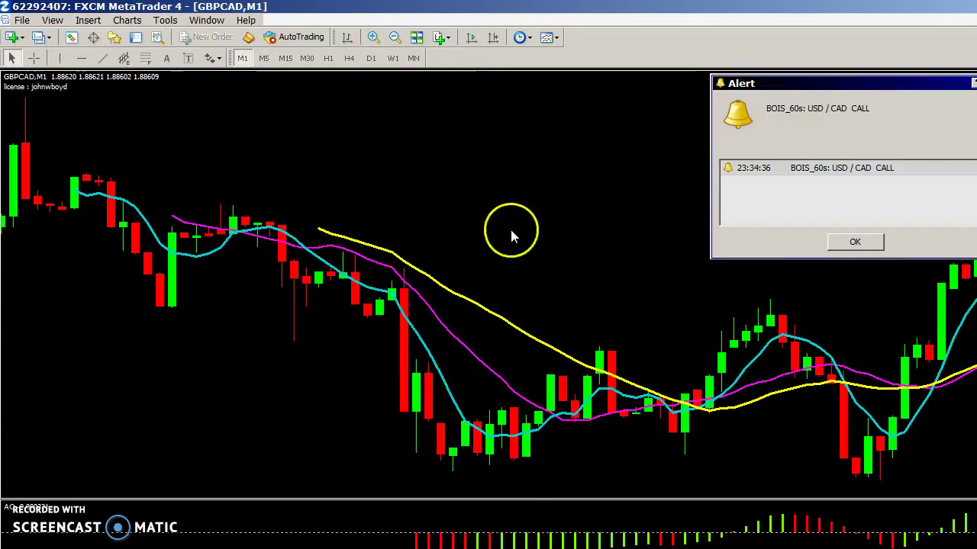
Add horizontal lines at the lowest right-hand candle and at another price level.
{"action": "left_click", "coordinate": [81, 58]}
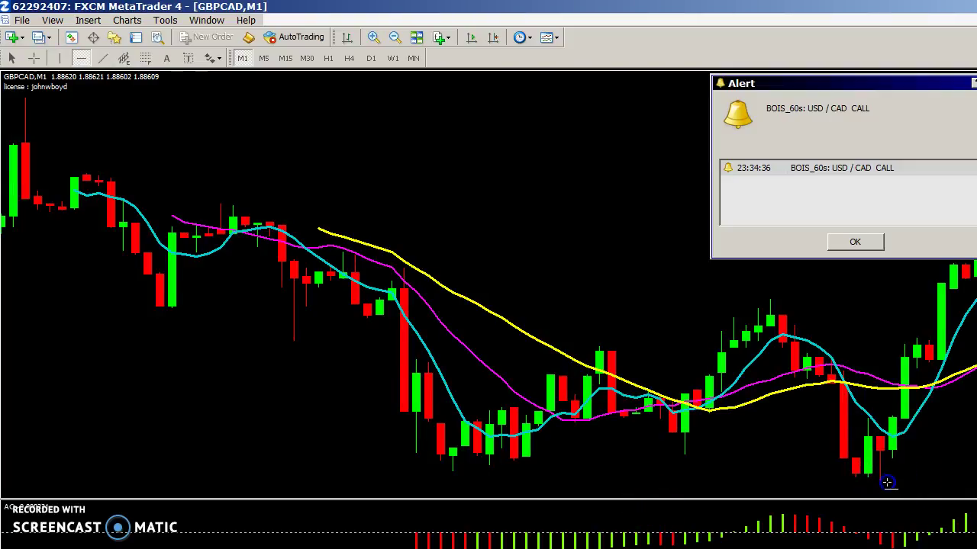
{"action": "left_click", "coordinate": [882, 483]}
{"action": "left_click_drag", "start_coordinate": [910, 484], "coordinate": [908, 482]}
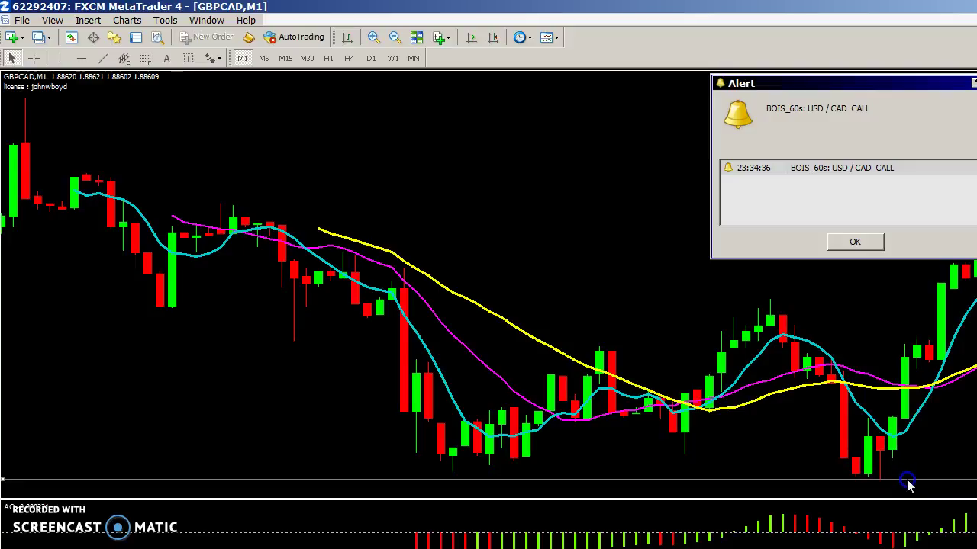
{"action": "scroll", "coordinate": [352, 119], "scroll_direction": "down", "scroll_amount": 3}
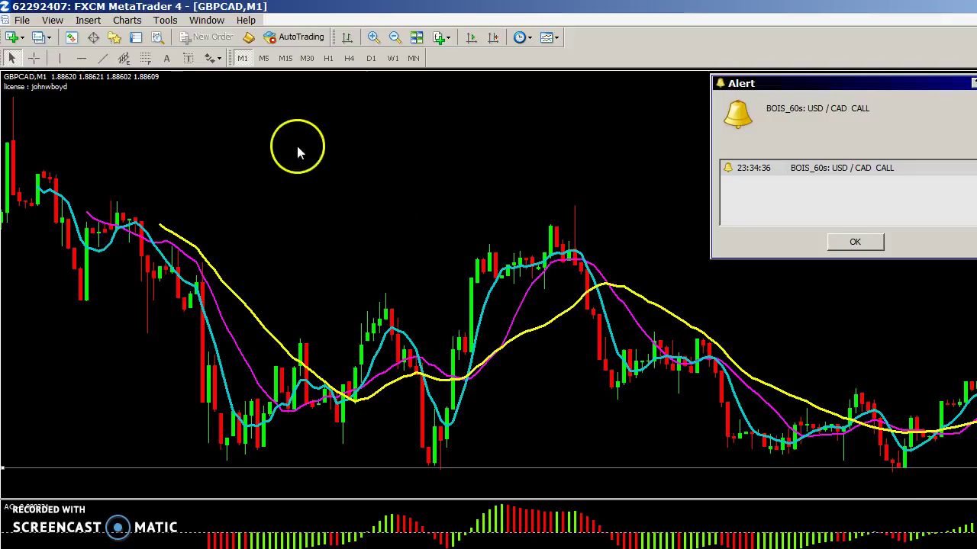
{"action": "left_click", "coordinate": [81, 58]}
{"action": "left_click", "coordinate": [583, 206]}
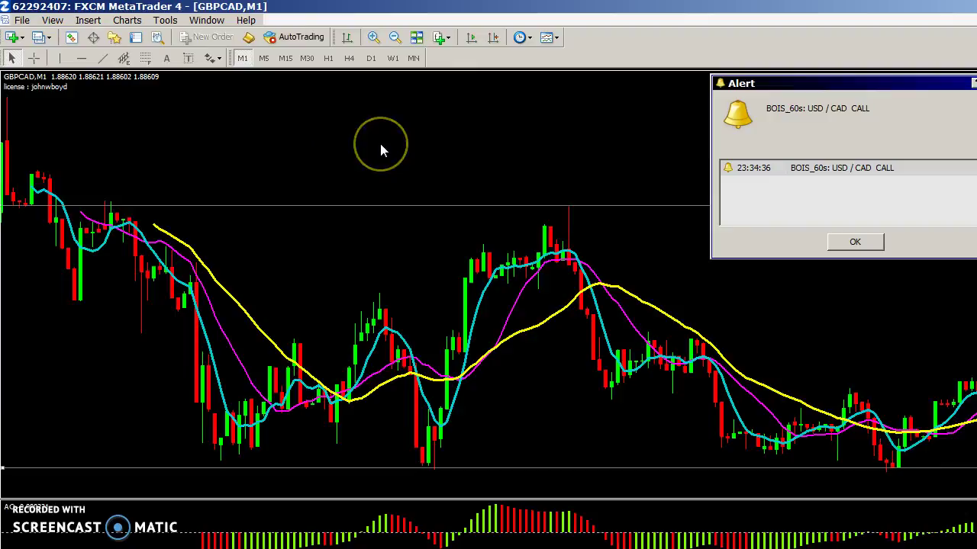
{"action": "key", "text": "minus"}
{"action": "key", "text": "minus"}
{"action": "left_click_drag", "start_coordinate": [375, 166], "coordinate": [212, 165]}
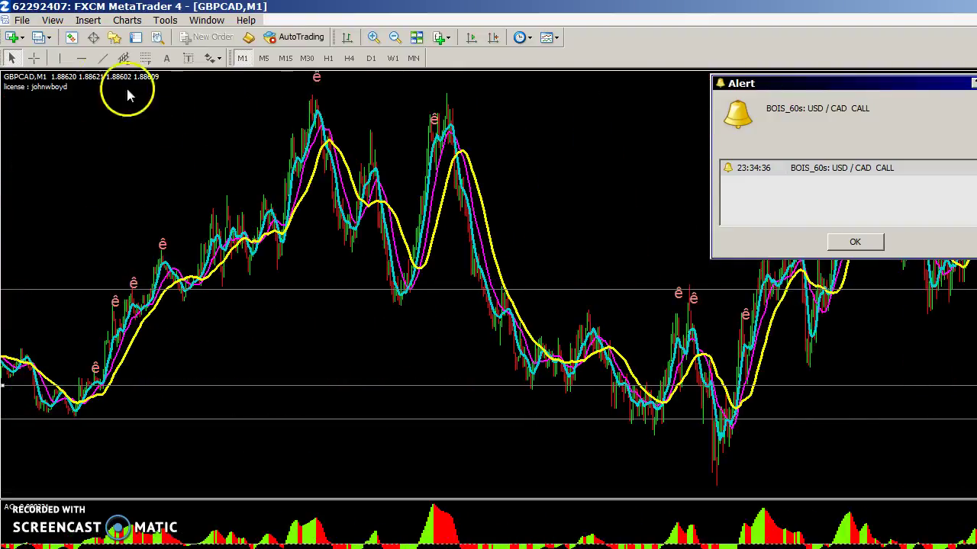
Draw horizontal lines at the two highest peaks and move the alert window toward the centre.
{"action": "left_click", "coordinate": [81, 58]}
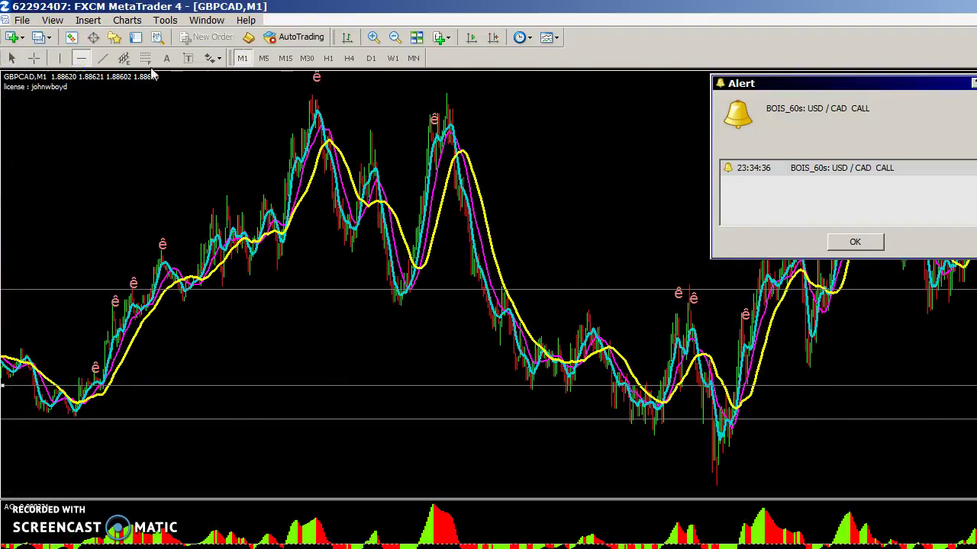
{"action": "left_click", "coordinate": [314, 95]}
{"action": "left_click_drag", "start_coordinate": [935, 403], "coordinate": [496, 319]}
{"action": "left_click", "coordinate": [81, 58]}
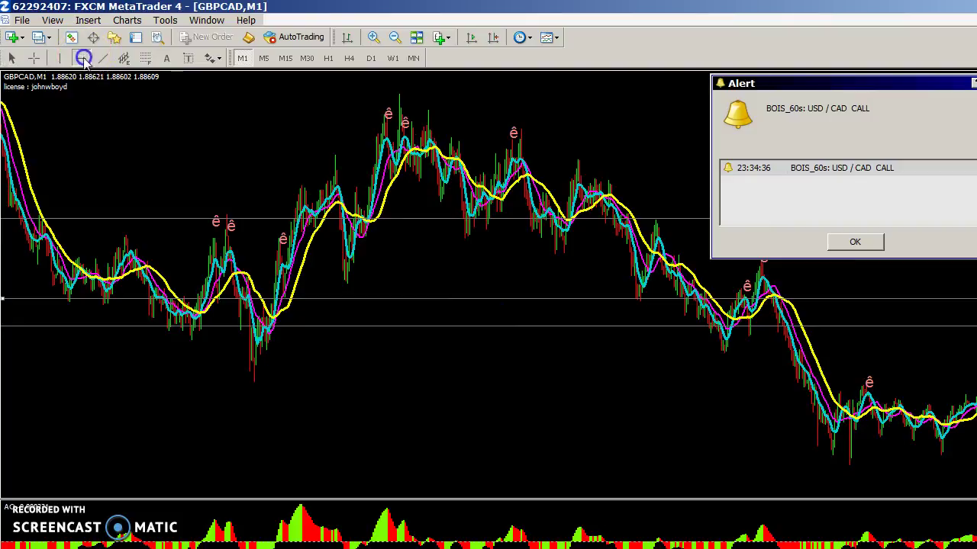
{"action": "left_click", "coordinate": [408, 94]}
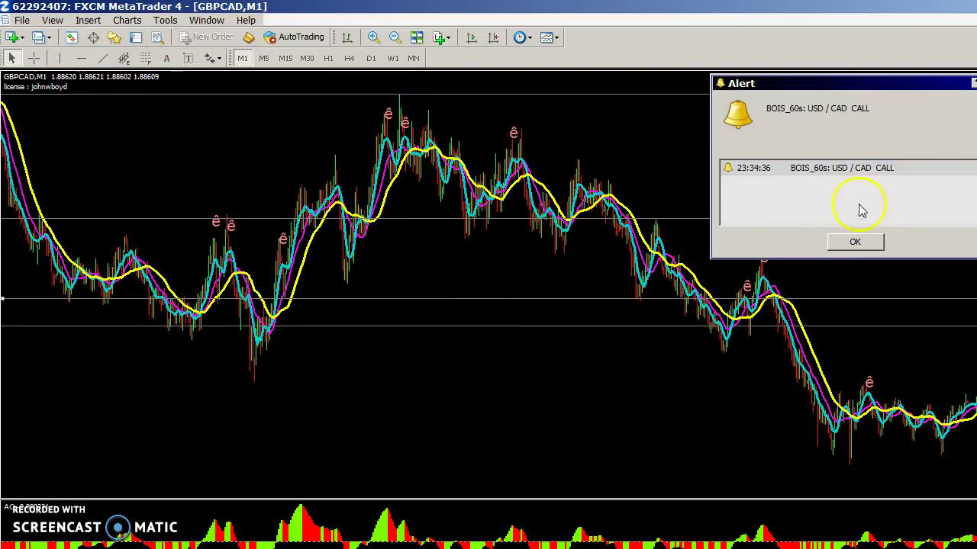
{"action": "left_click_drag", "start_coordinate": [862, 88], "coordinate": [765, 128]}
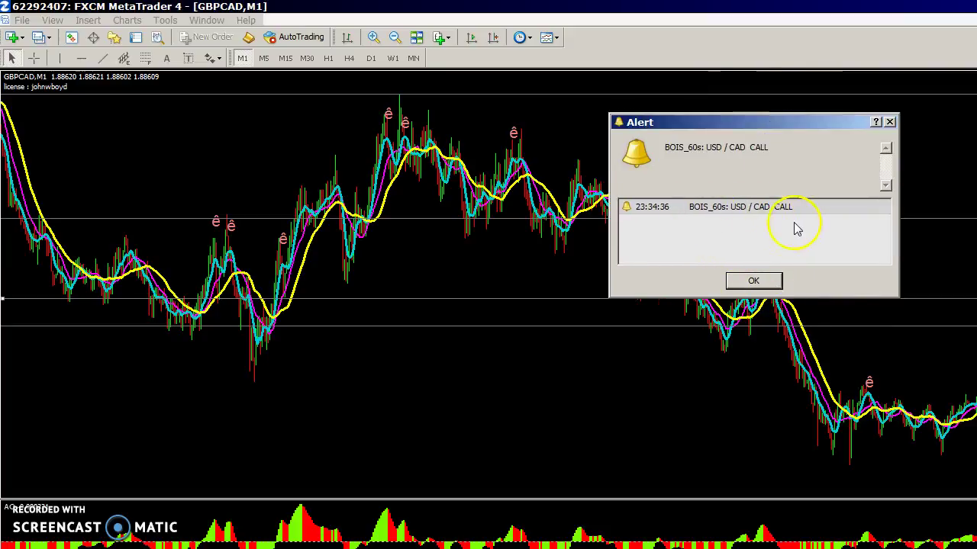
Dismiss the USD/CAD CALL alert and scroll back and forth through the GBPCAD price history.
{"action": "left_click", "coordinate": [753, 282]}
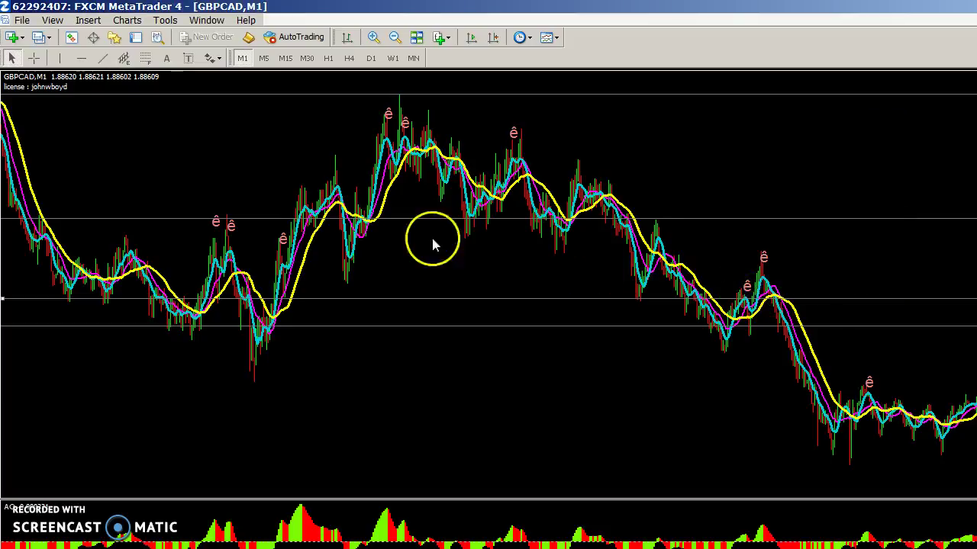
{"action": "left_click_drag", "start_coordinate": [156, 157], "coordinate": [541, 165]}
{"action": "left_click_drag", "start_coordinate": [267, 212], "coordinate": [510, 215]}
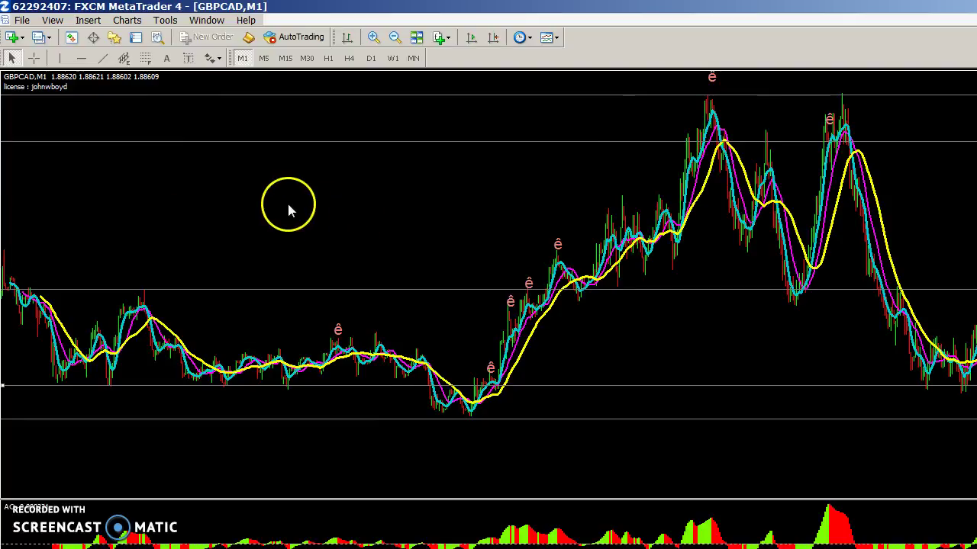
{"action": "left_click_drag", "start_coordinate": [506, 200], "coordinate": [116, 206]}
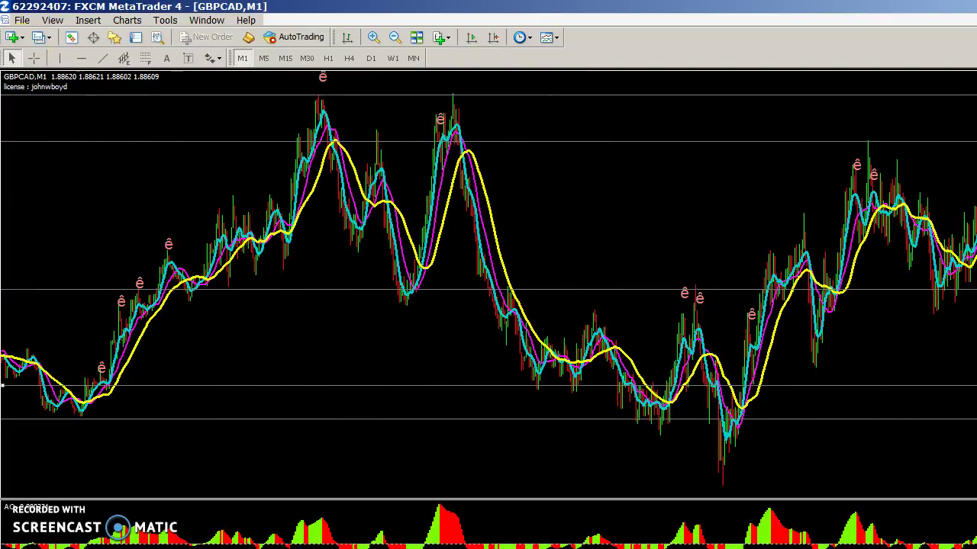
{"action": "left_click", "coordinate": [20, 22]}
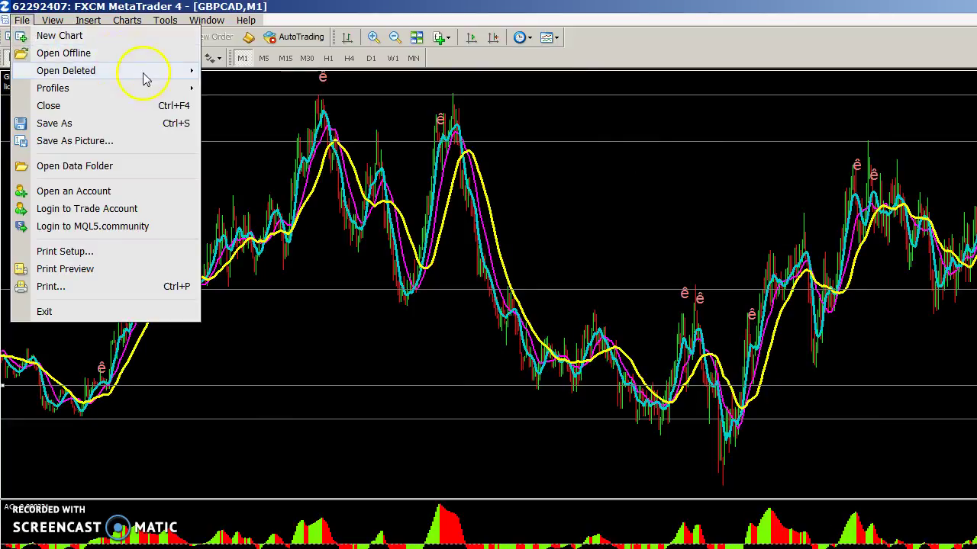
Close the File menu, then reopen it to list symbols for a new chart.
{"action": "mouse_move", "coordinate": [144, 73]}
{"action": "left_click", "coordinate": [726, 158]}
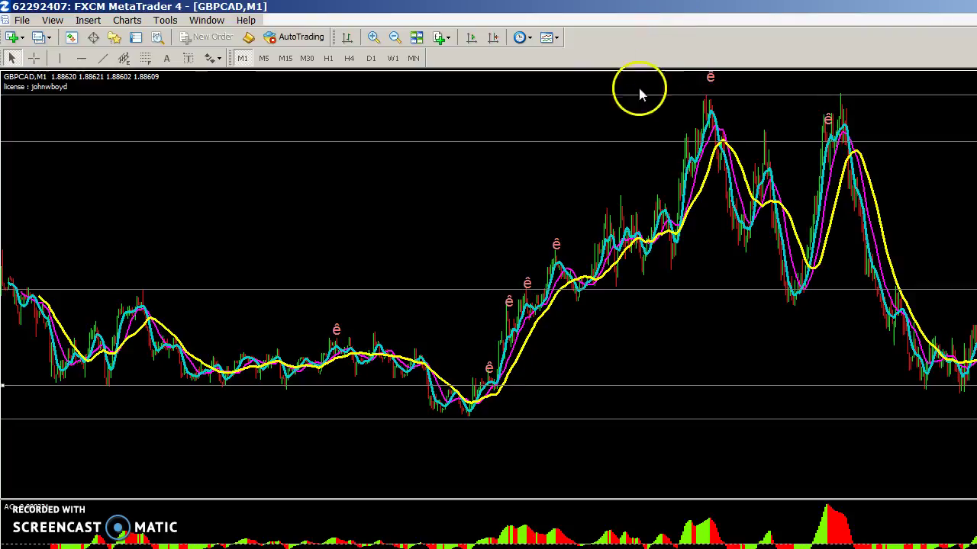
{"action": "left_click", "coordinate": [21, 19]}
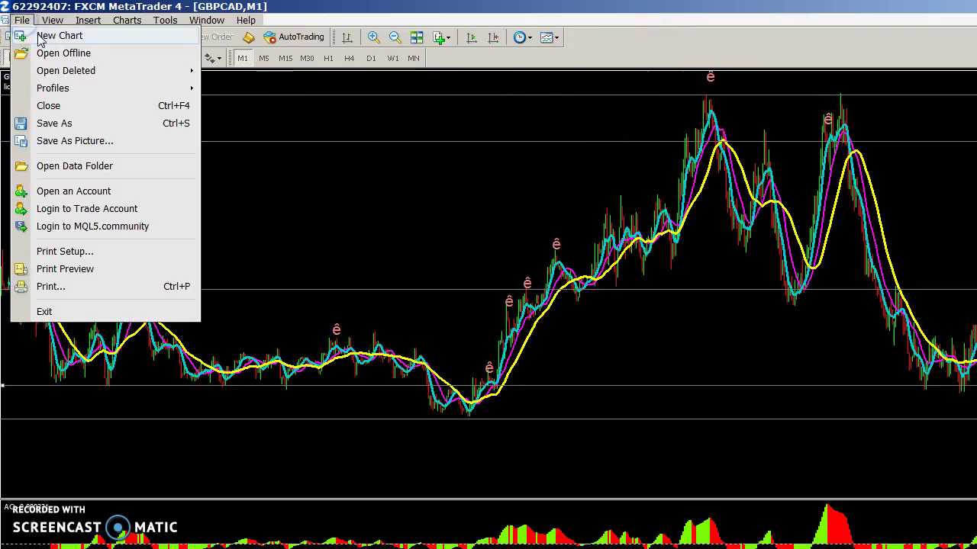
{"action": "left_click", "coordinate": [38, 37]}
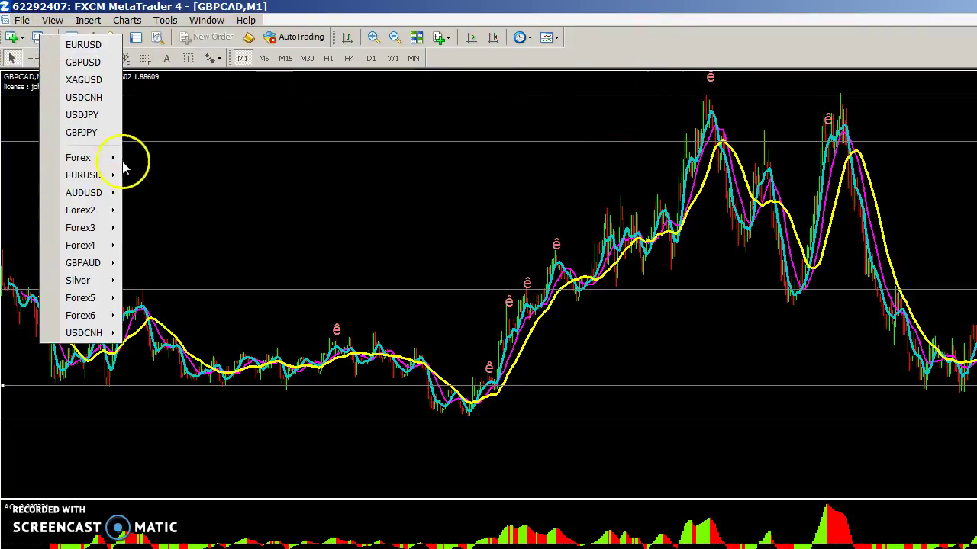
Open a USDJPY chart, apply the BinaryOptionsIndicatorSignals_com template, and scroll to the latest candles.
{"action": "mouse_move", "coordinate": [113, 157]}
{"action": "left_click", "coordinate": [156, 175]}
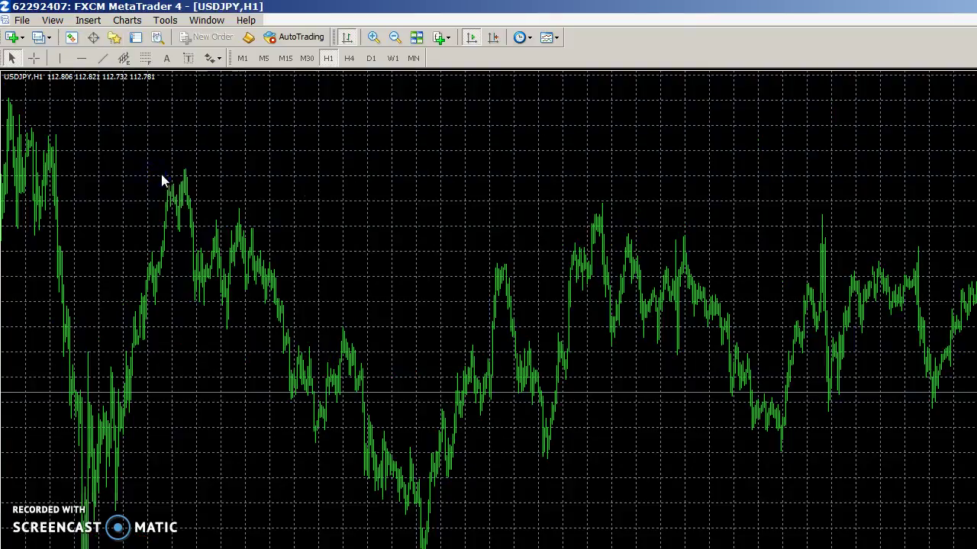
{"action": "right_click", "coordinate": [351, 191]}
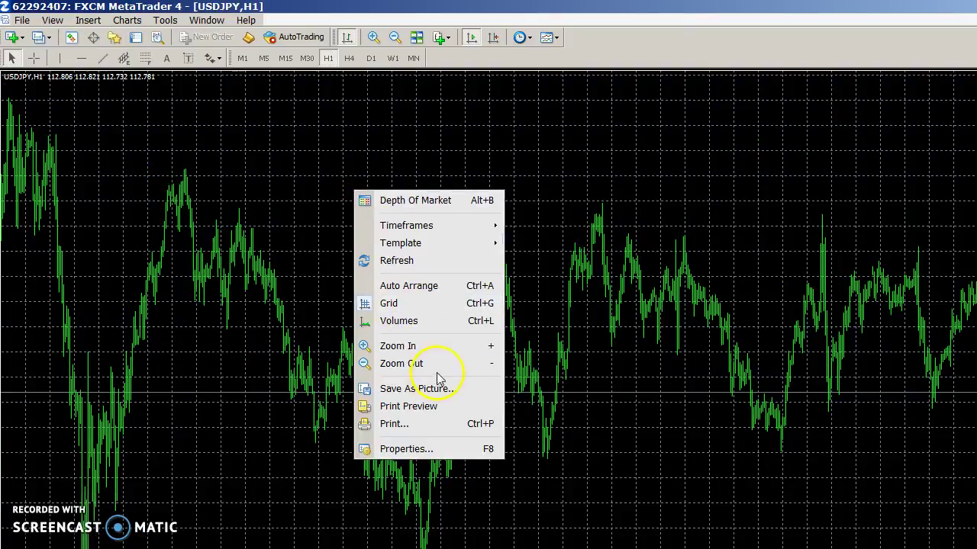
{"action": "mouse_move", "coordinate": [443, 243]}
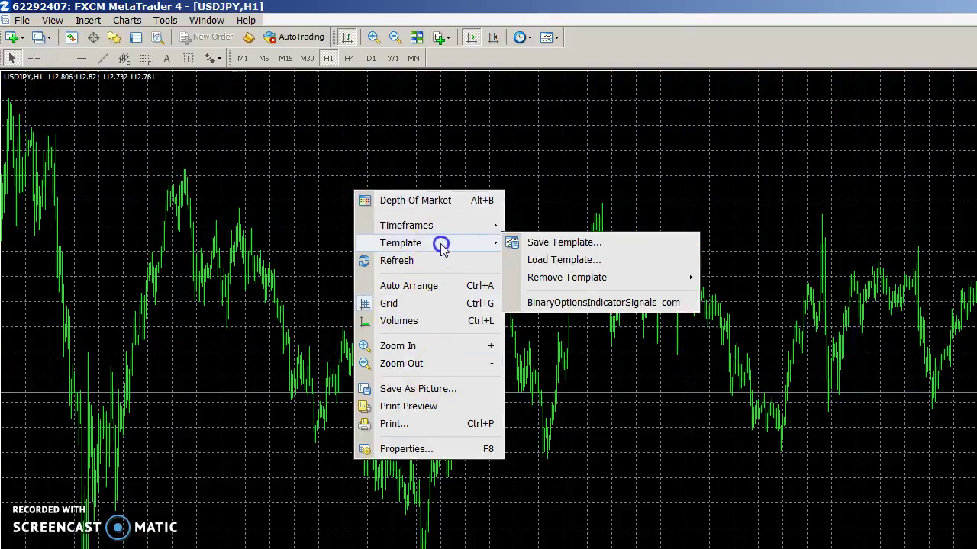
{"action": "left_click", "coordinate": [605, 303]}
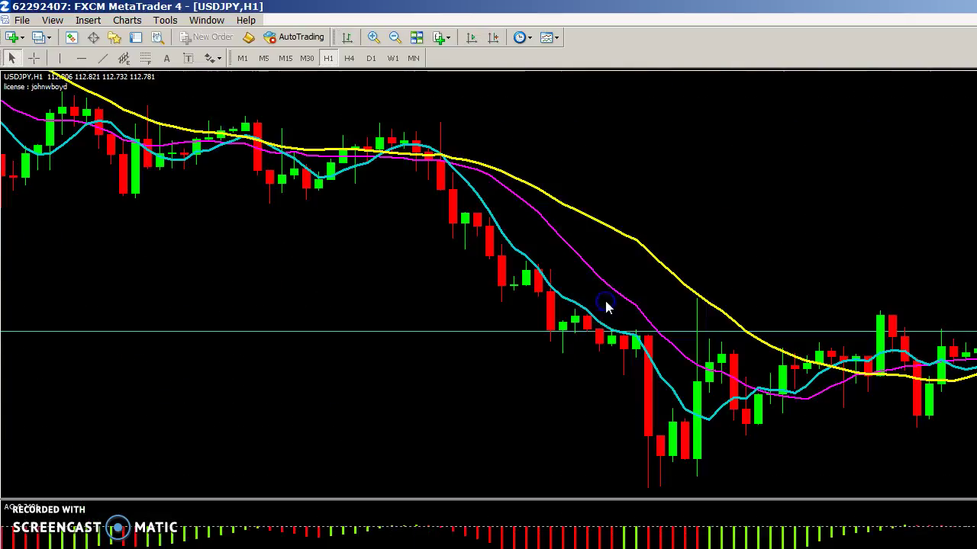
{"action": "left_click_drag", "start_coordinate": [610, 109], "coordinate": [283, 124]}
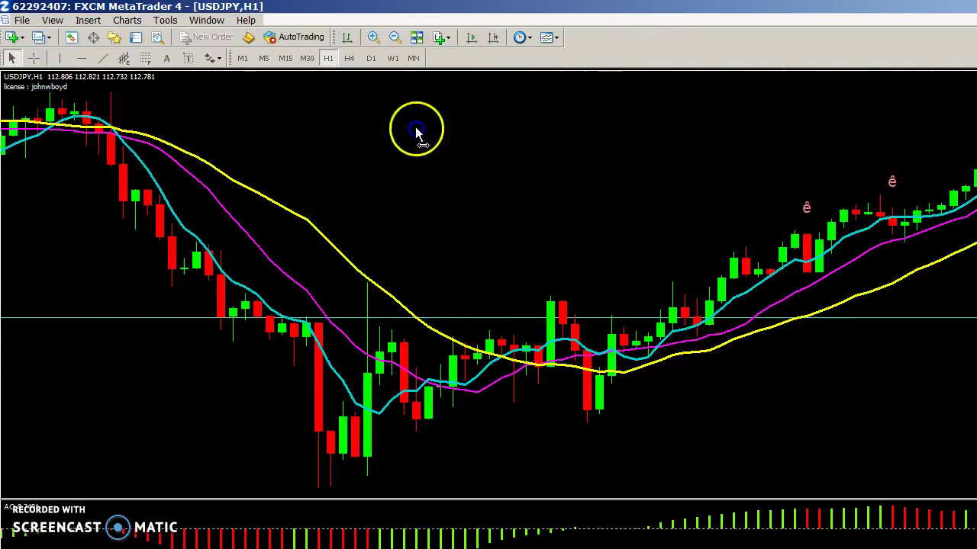
{"action": "left_click_drag", "start_coordinate": [414, 130], "coordinate": [122, 395]}
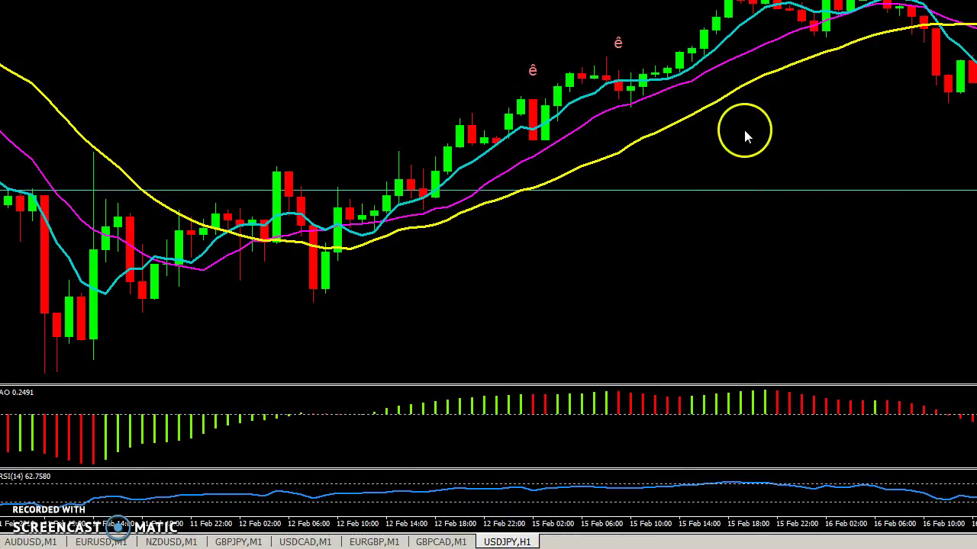
Close the USDJPY,H1 chart window from its tab at the bottom.
{"action": "scroll", "coordinate": [725, 135], "scroll_direction": "down", "scroll_amount": 3}
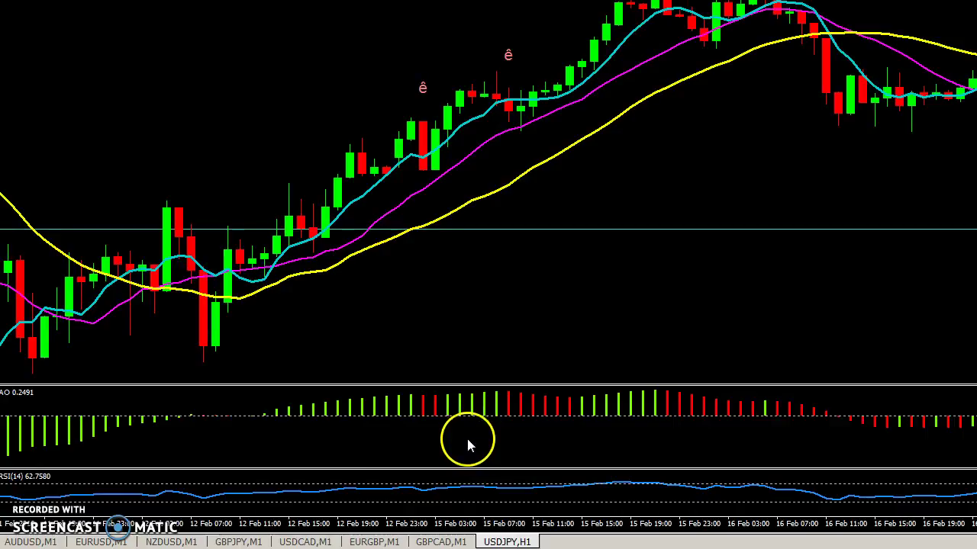
{"action": "right_click", "coordinate": [511, 541]}
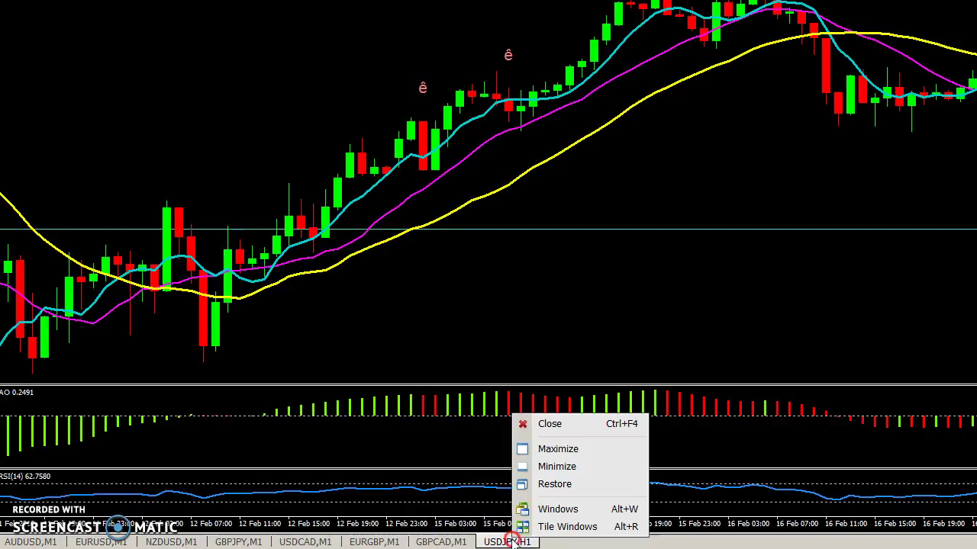
{"action": "left_click", "coordinate": [562, 428]}
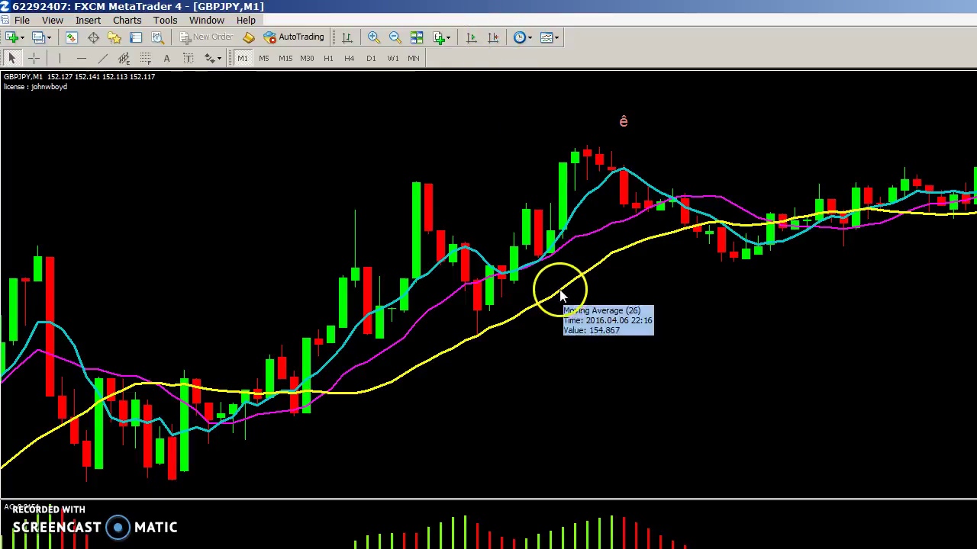
Enable Chart Shift and Auto Scroll on the GBPJPY M1 chart.
{"action": "left_click", "coordinate": [492, 37]}
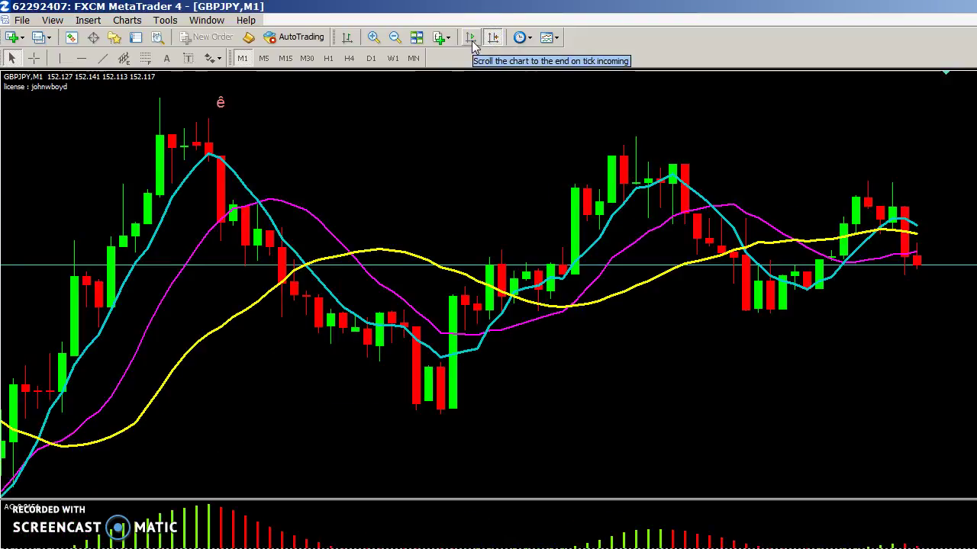
{"action": "left_click", "coordinate": [470, 37]}
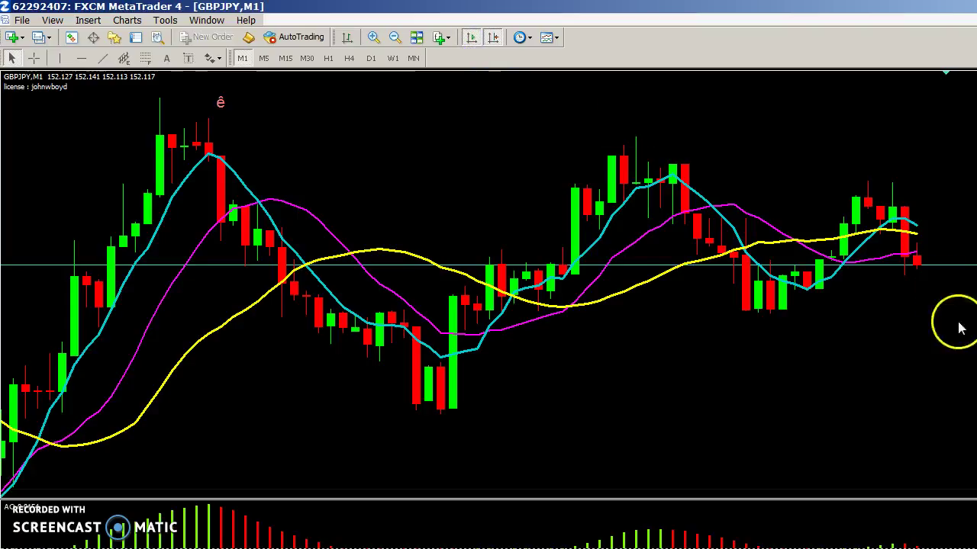
{"action": "left_click", "coordinate": [506, 319]}
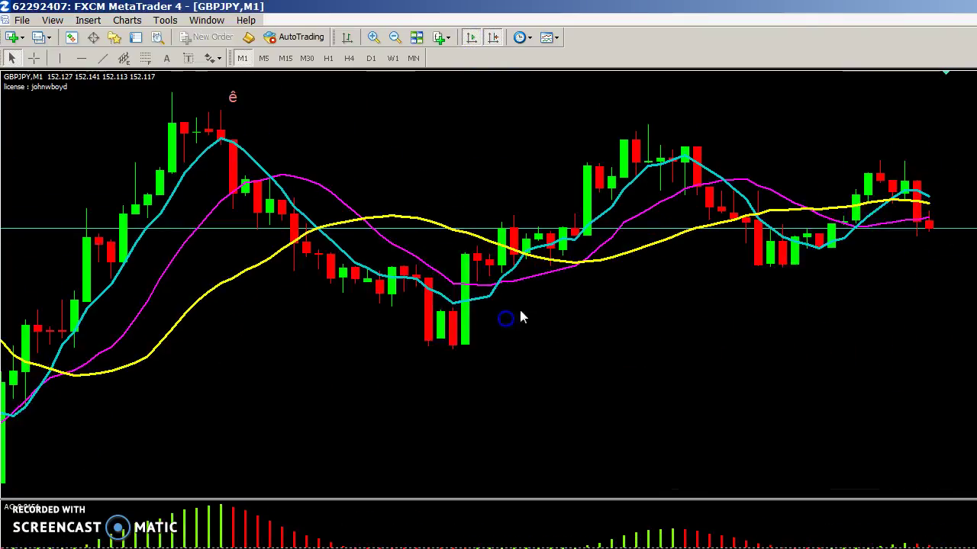